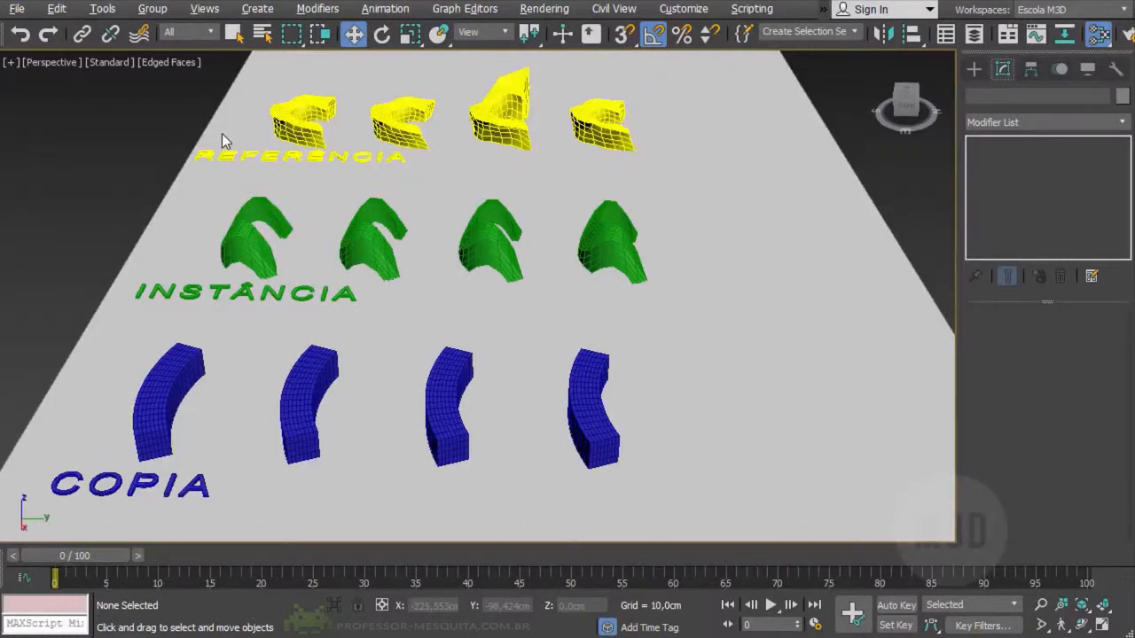
Increase the Bend angle of the first blue COPIA object and set the second one's Bend angle to 28,0
click(175, 397)
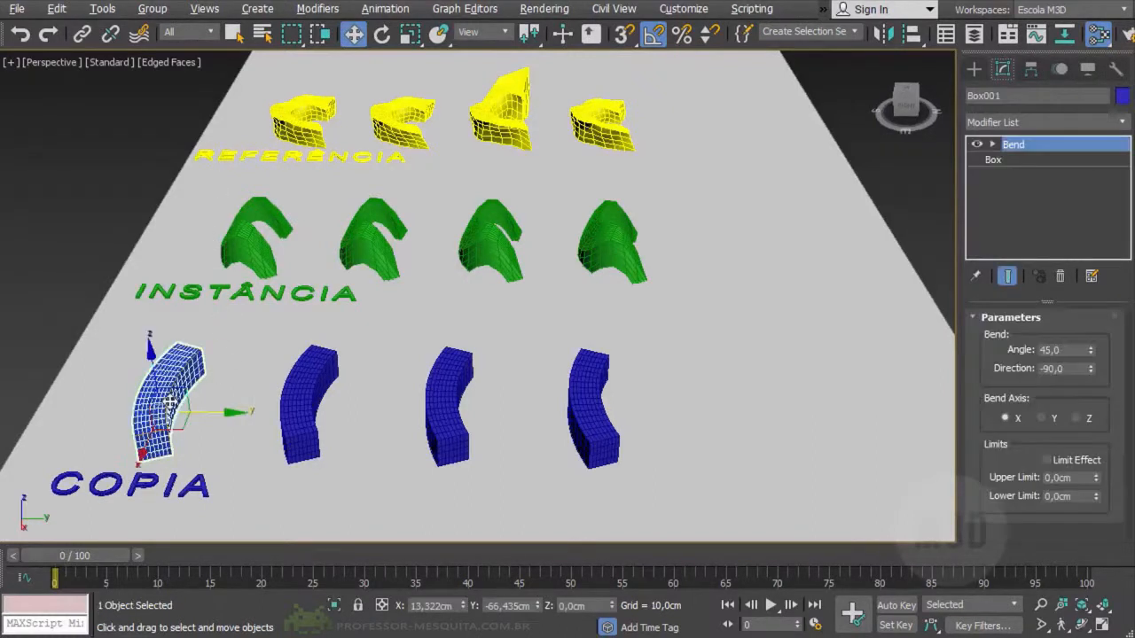
click(1035, 160)
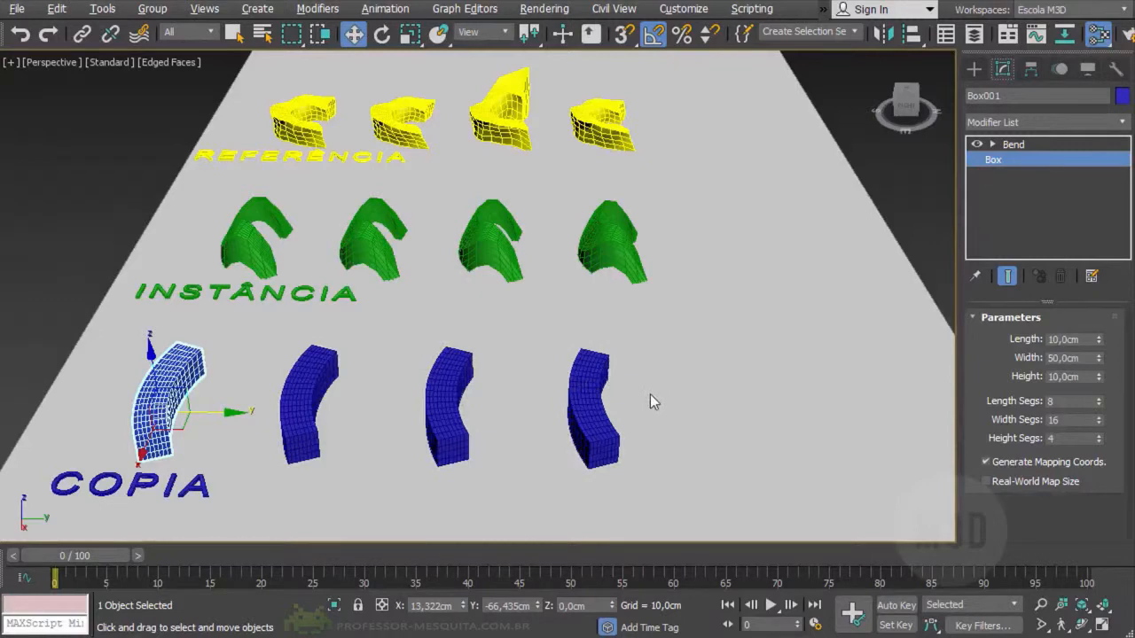
click(1011, 145)
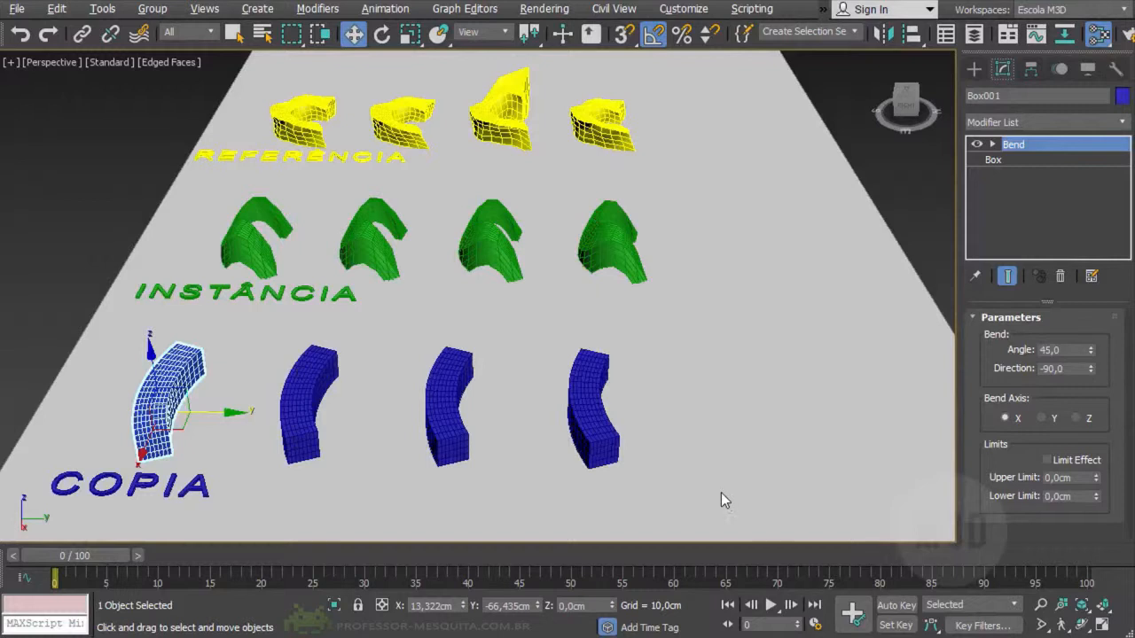
drag(1090, 357, 923, 96)
click(297, 413)
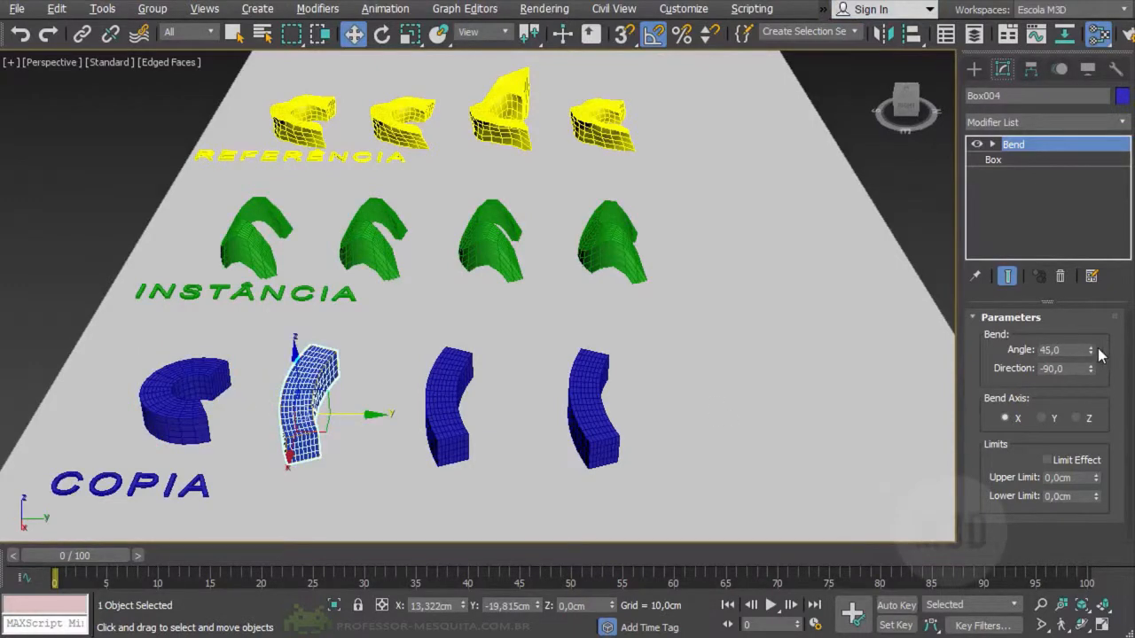
drag(1092, 352, 956, 51)
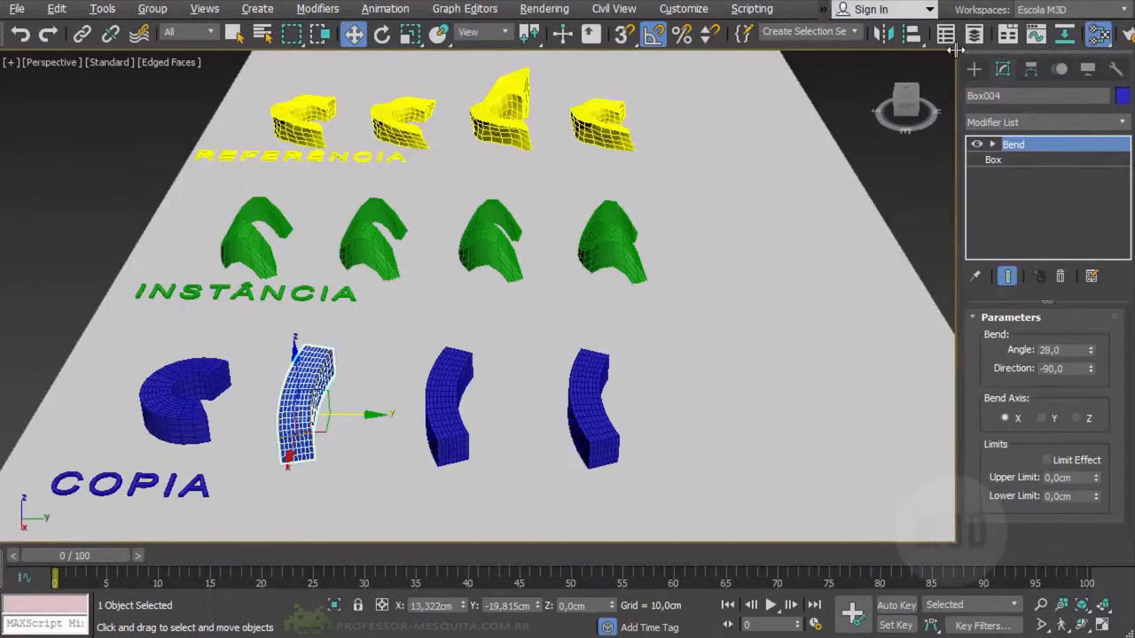
Set the first green INSTÂNCIA object's Wave Amplitude 1 to 17,034 cm and adjust its Taper amount
click(242, 246)
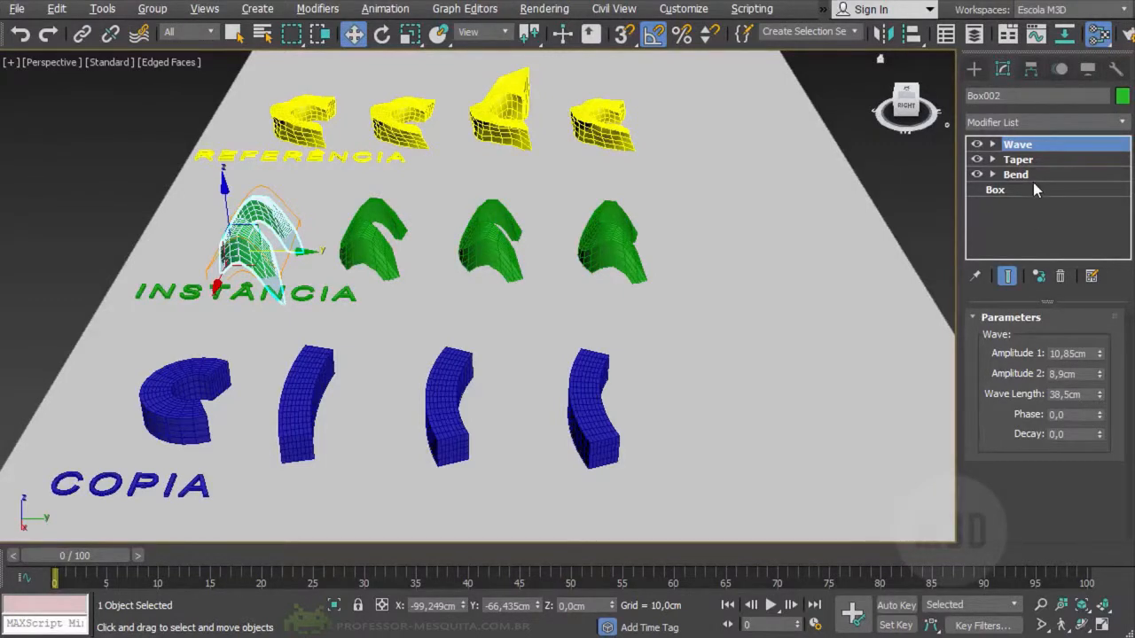
drag(1100, 356, 1029, 303)
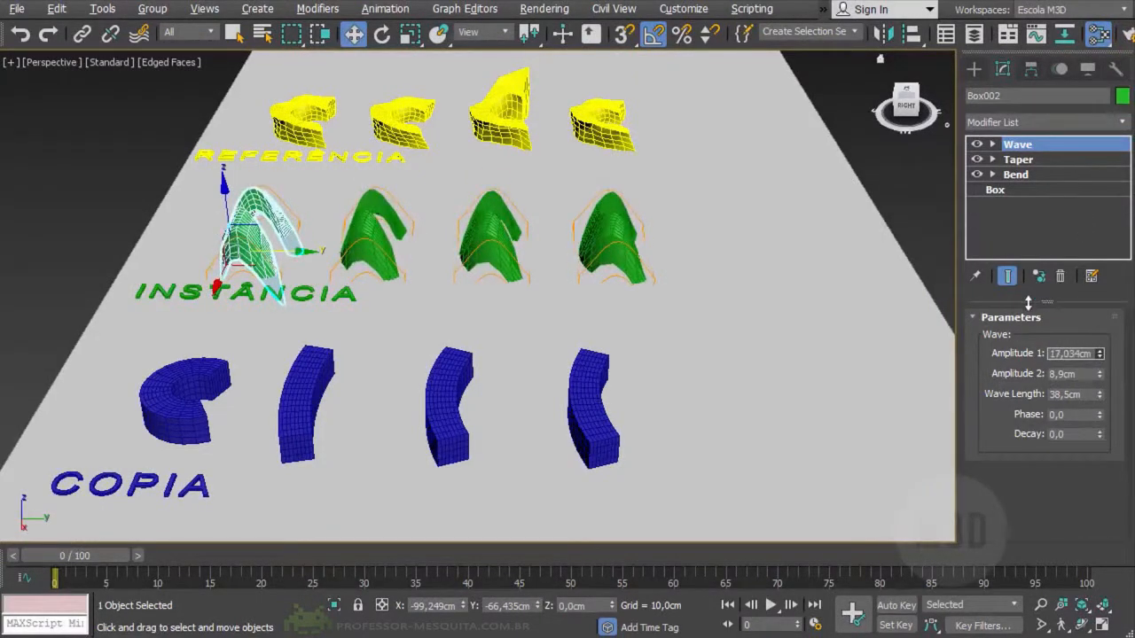
click(1018, 159)
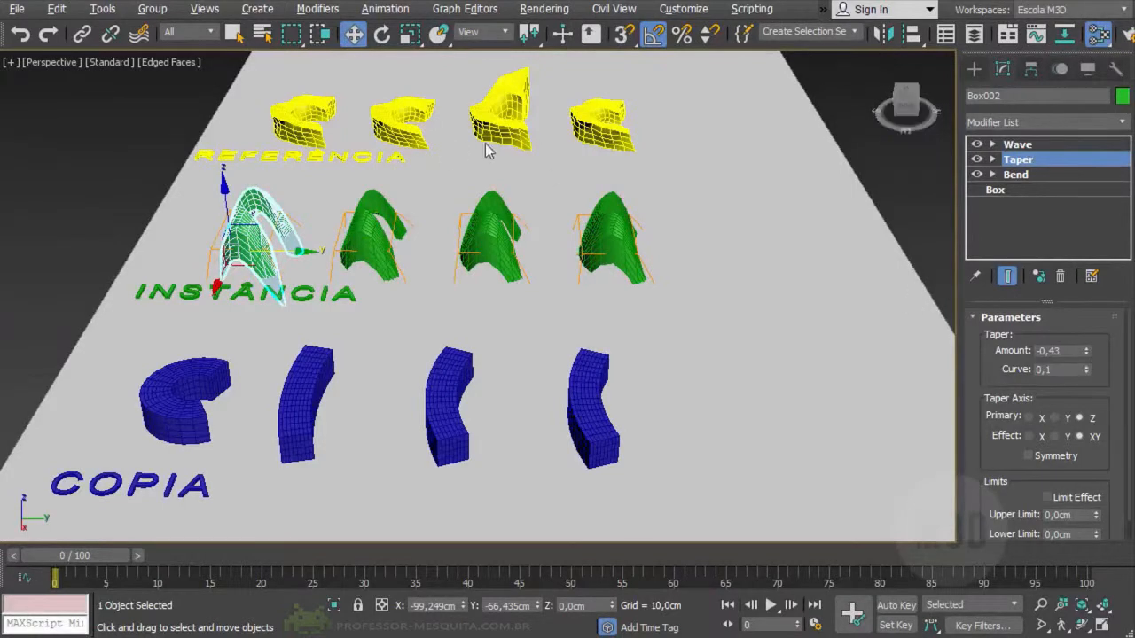
drag(1087, 358, 1069, 335)
Set the Bend angle of the fourth green INSTÂNCIA object to 174,5
click(591, 236)
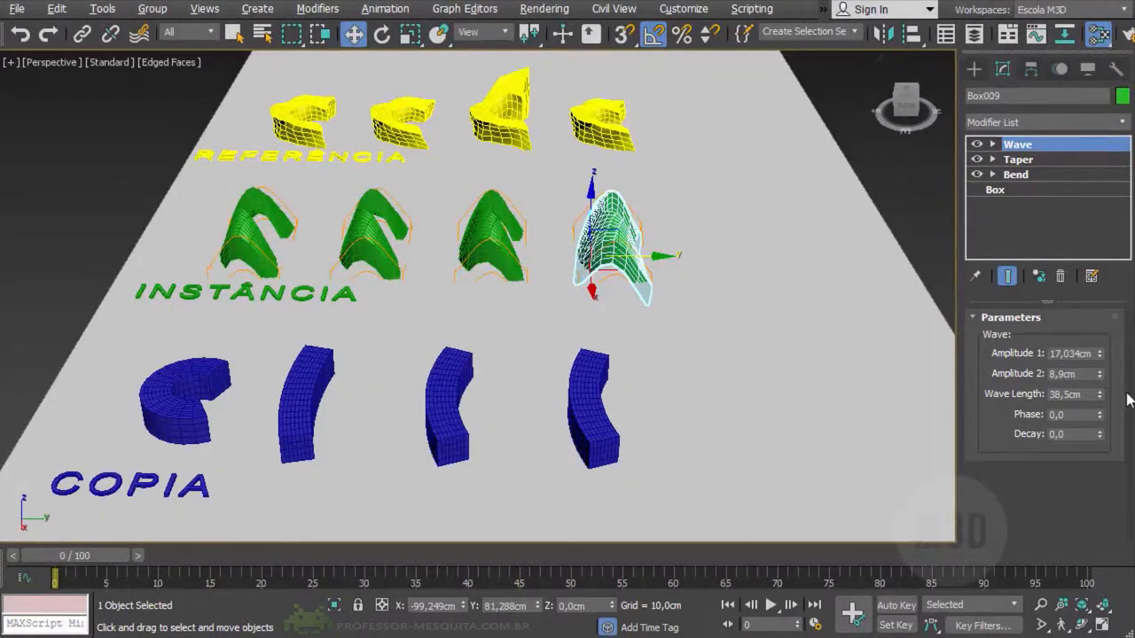
click(1016, 175)
drag(1091, 350, 997, 349)
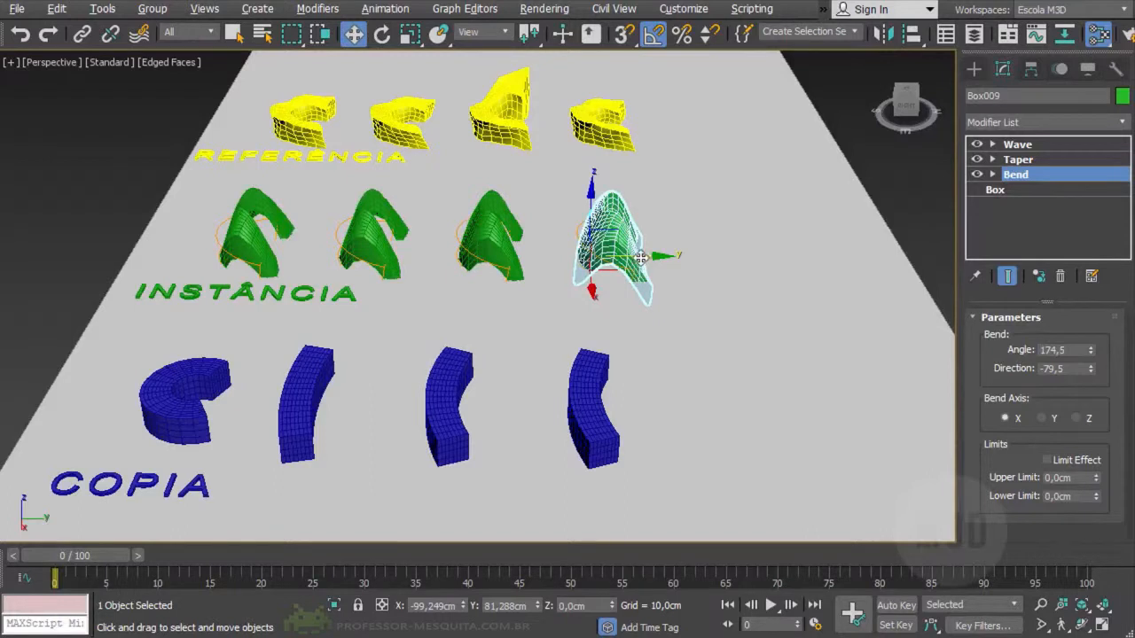
Set the first yellow REFERÊNCIA object's Noise scale to 91,357 and increase its Bend angle to about 208,5
click(276, 108)
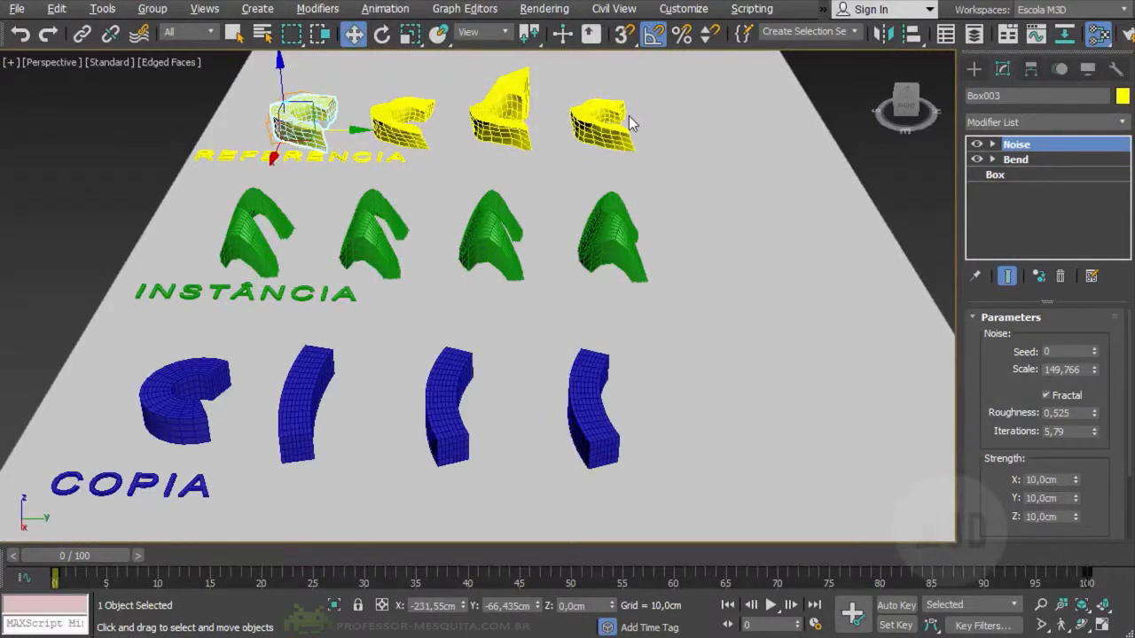
scroll(244, 183, up, 5)
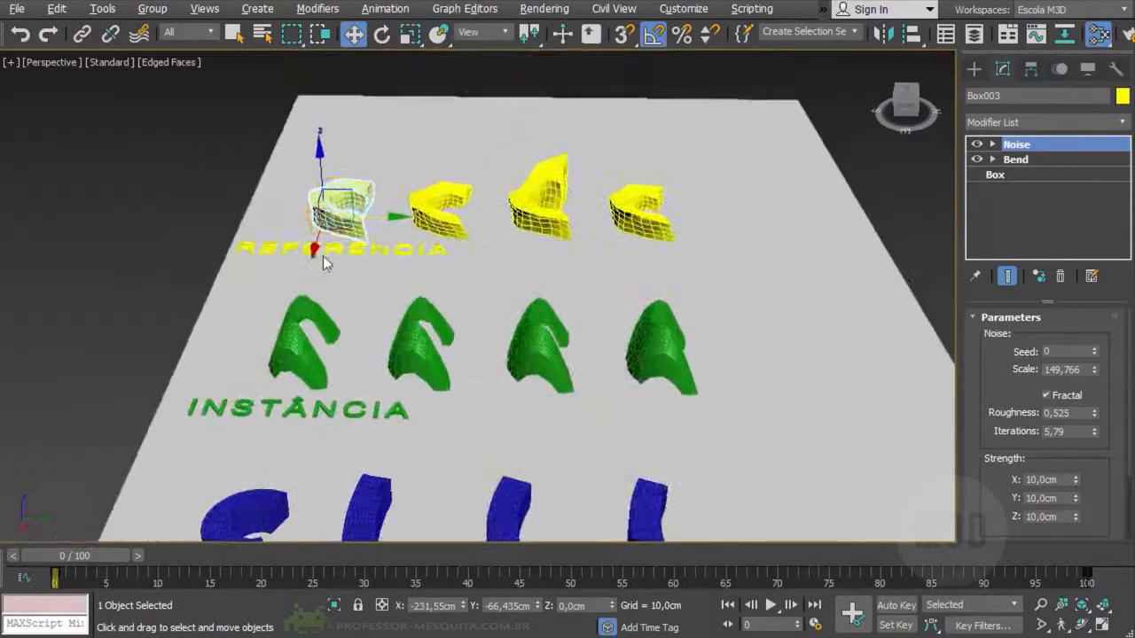
scroll(405, 330, down, 5)
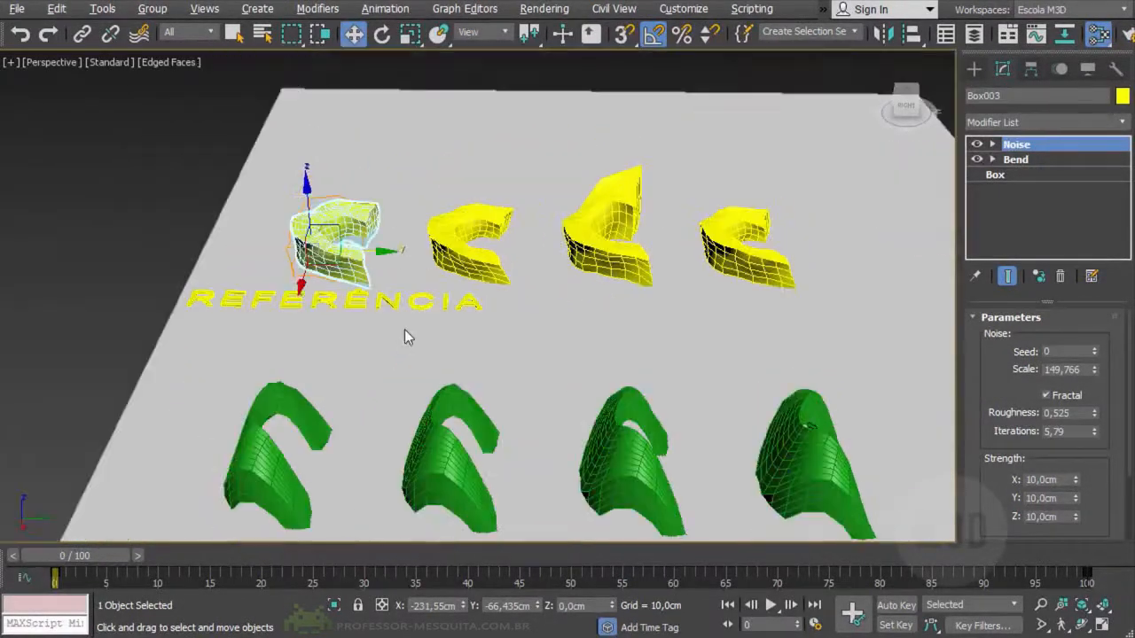
scroll(409, 314, up, 2)
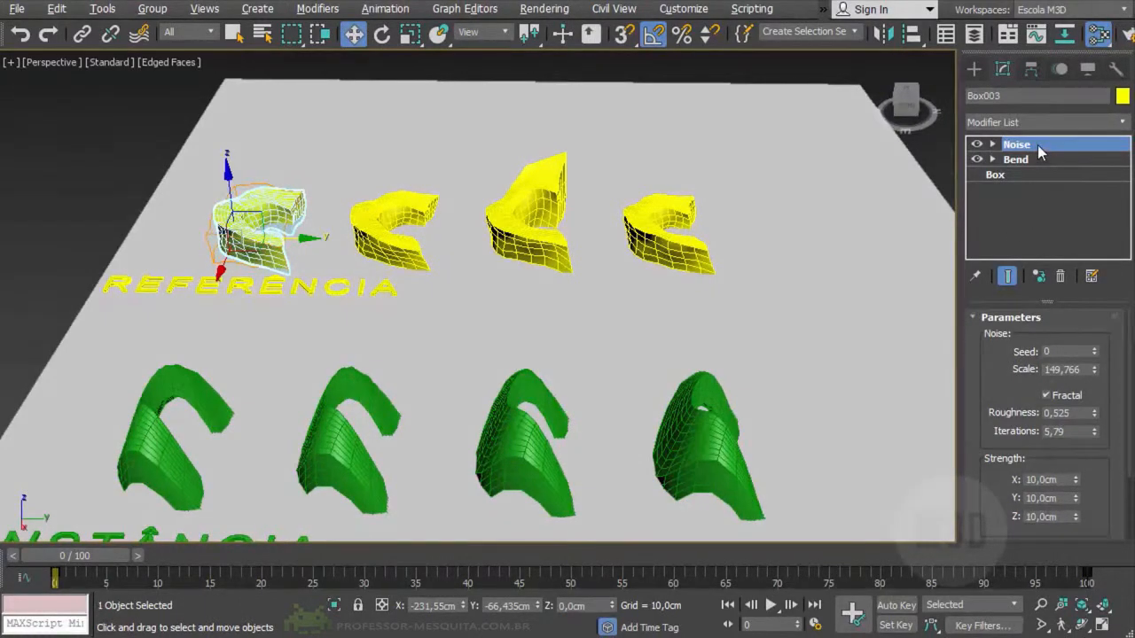
drag(1097, 370, 1094, 401)
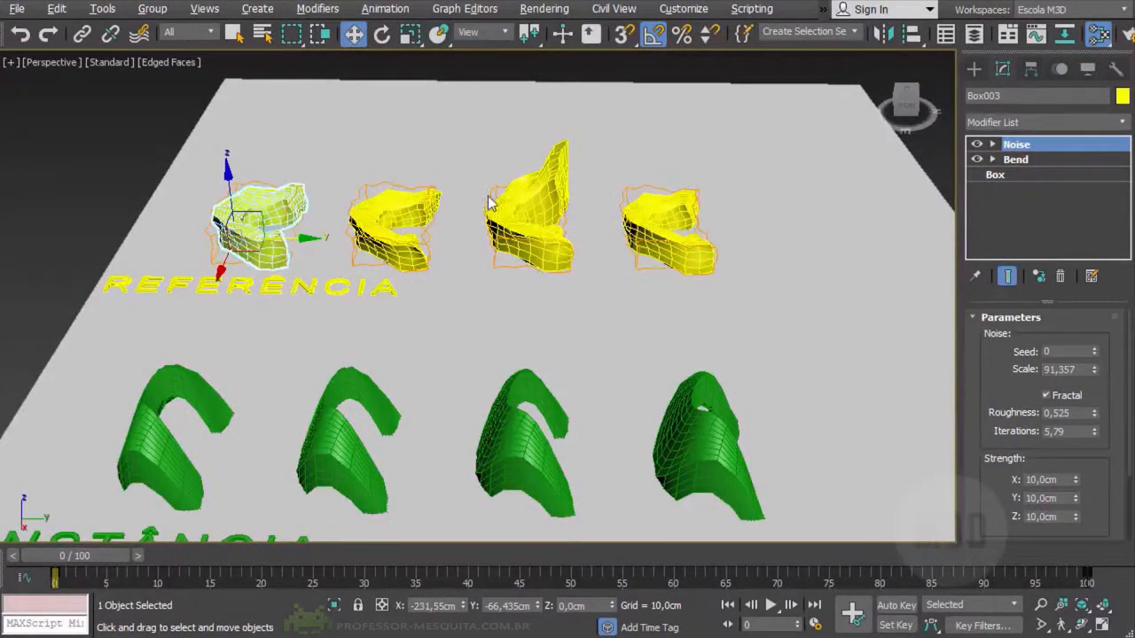
click(1013, 160)
drag(1092, 351, 1053, 270)
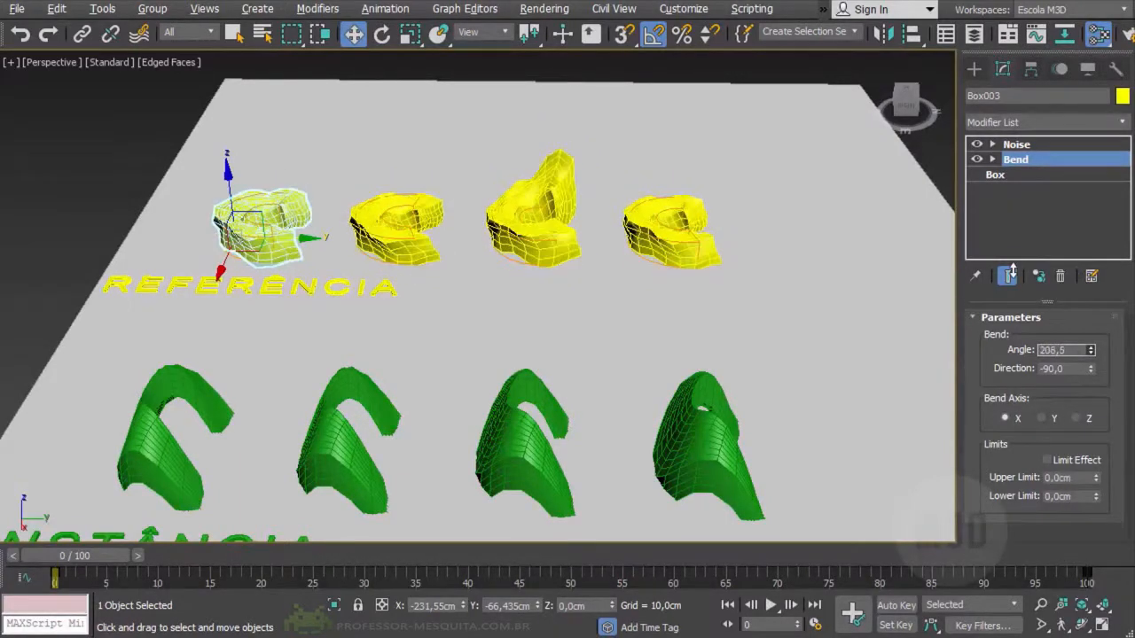
Set the second yellow object's Twist angle to -6,5 and select the third one to show its FFD 4x4x4 modifier
click(402, 228)
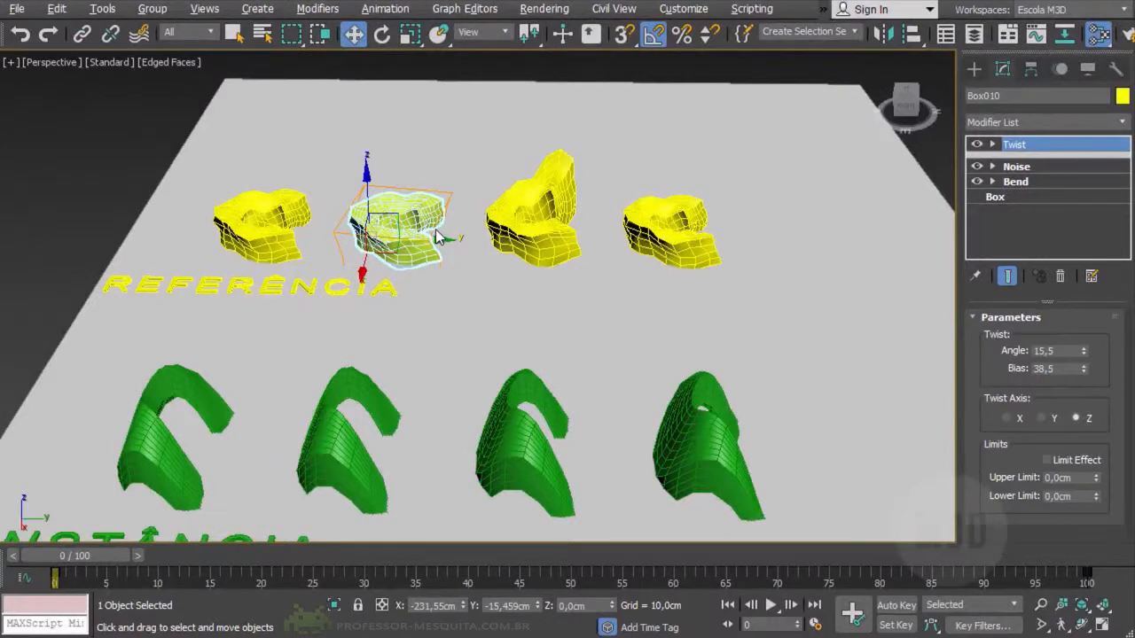
drag(1082, 351, 943, 388)
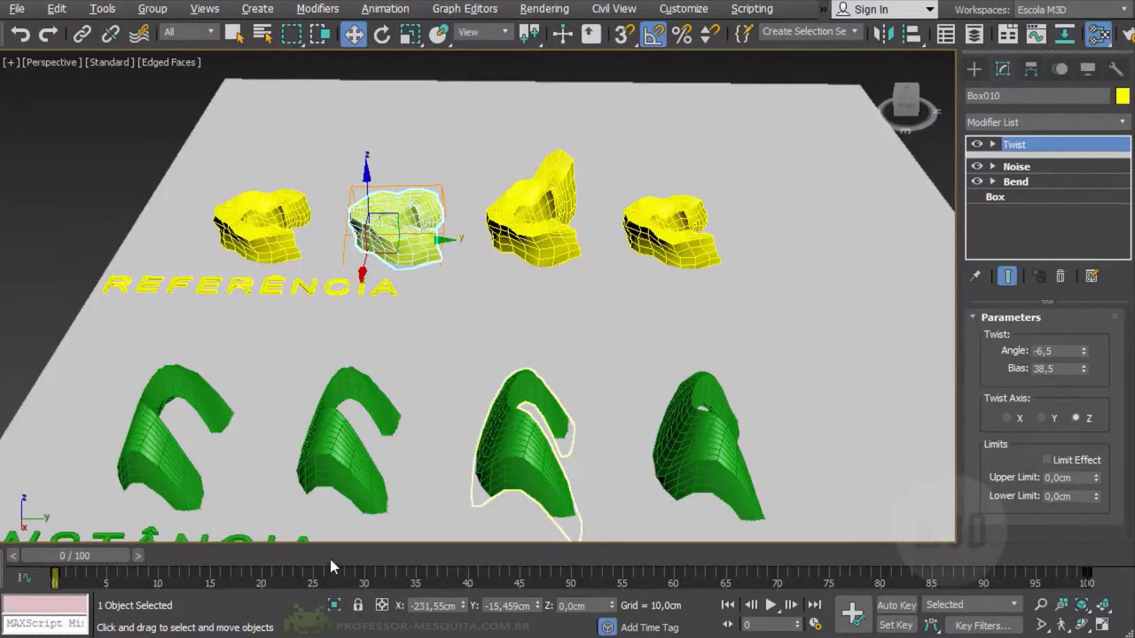
click(543, 181)
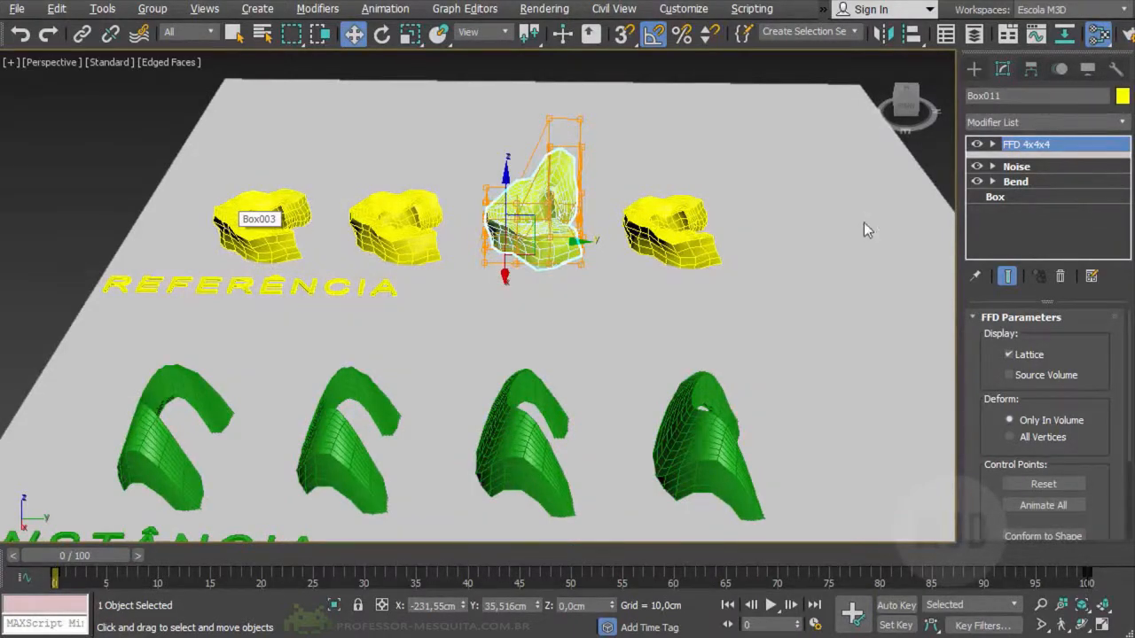
Set the first yellow object's Noise scale to 82,222 and the fourth one's Taper amount to 0,04
click(268, 224)
mouse_move(1094, 371)
mouse_down()
mouse_move(1095, 362)
mouse_move(1088, 391)
mouse_move(1087, 378)
mouse_up()
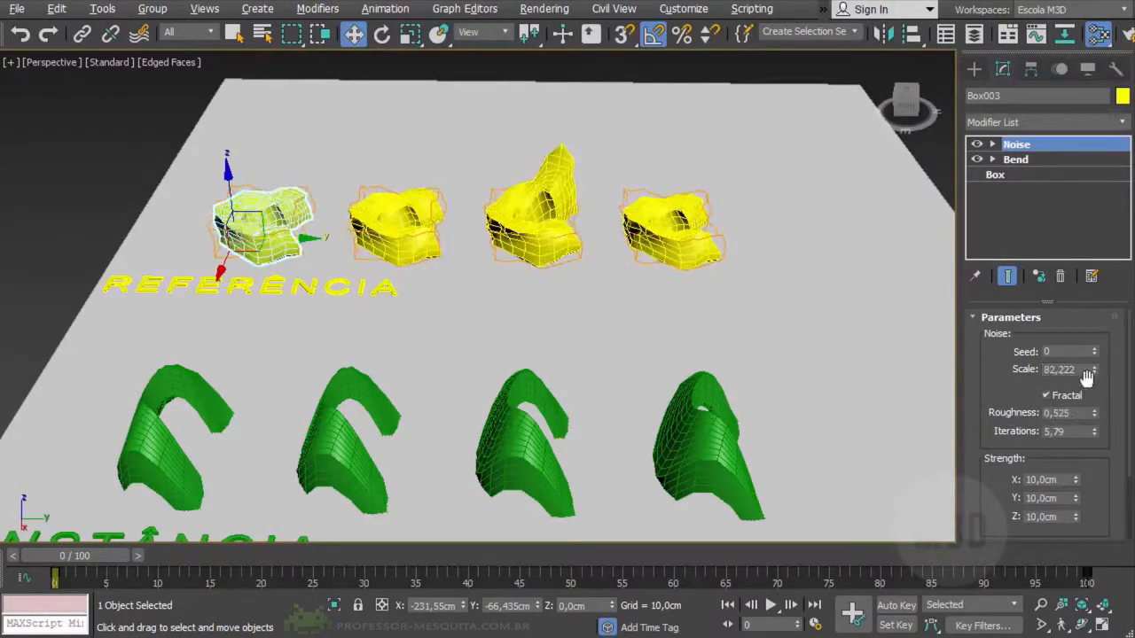
click(628, 216)
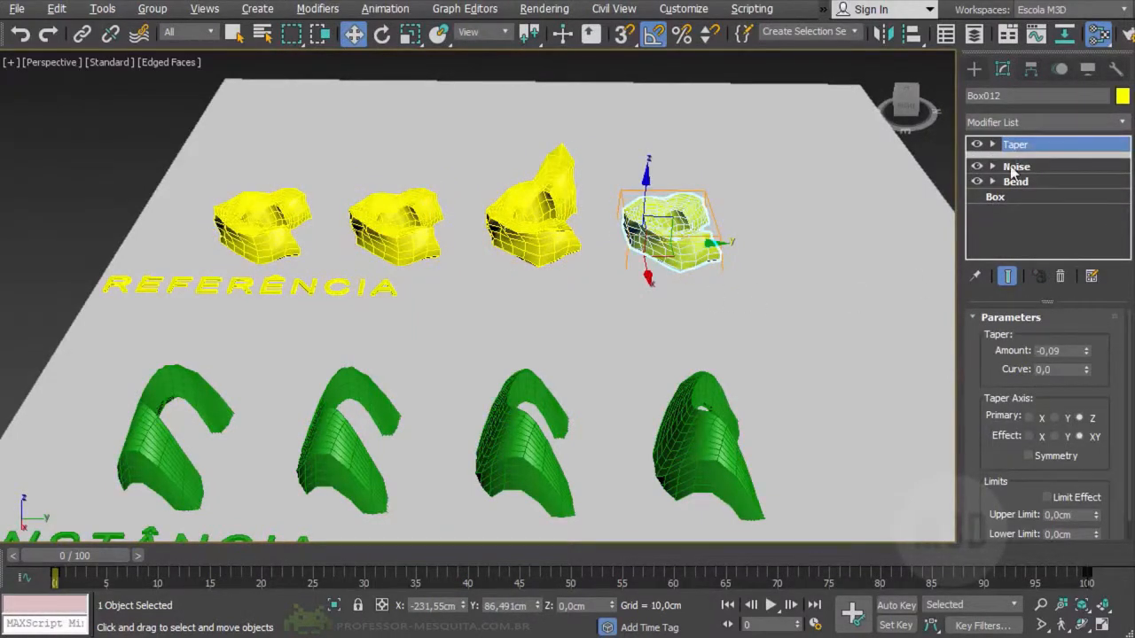
drag(1091, 358, 1067, 346)
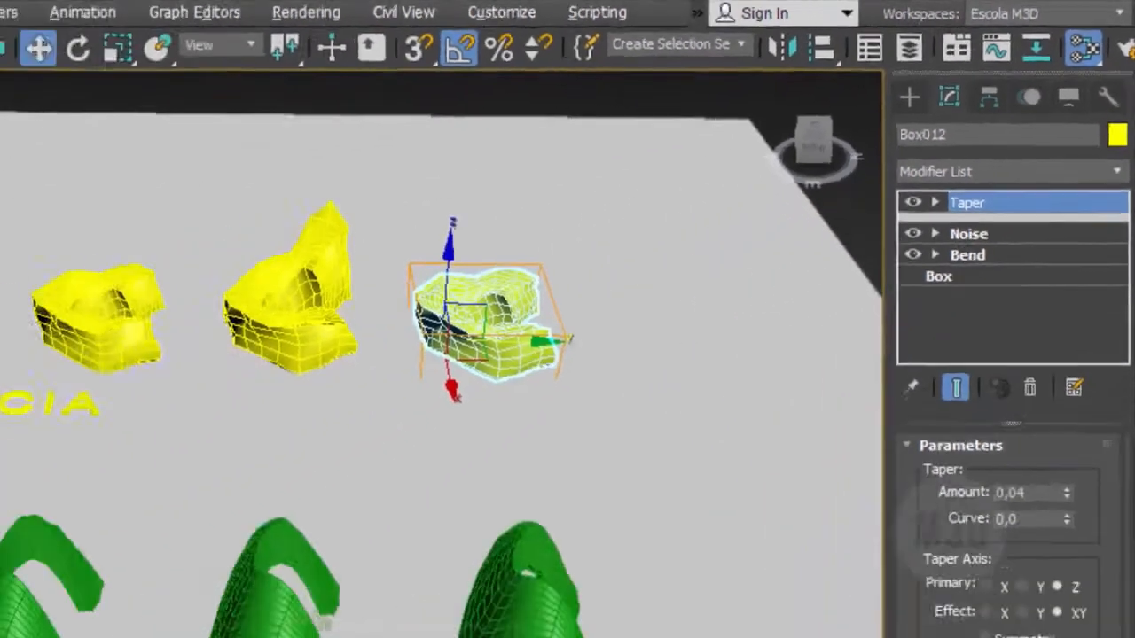
Compare the modifier stacks of the first and fourth yellow REFERÊNCIA objects and bring all three rows into view
click(235, 228)
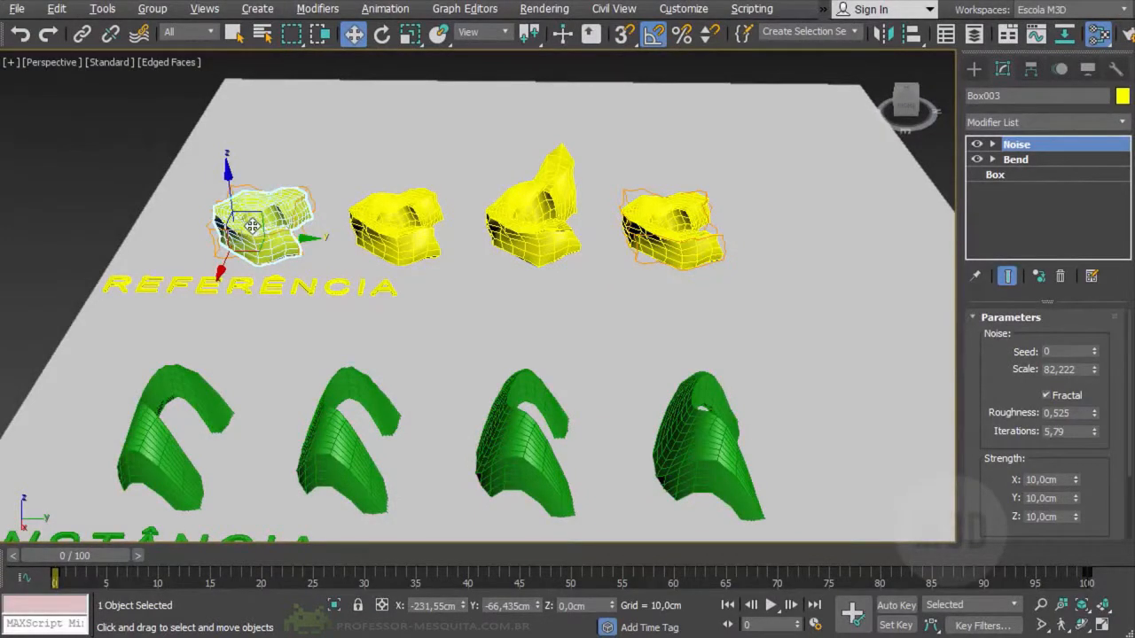
click(671, 230)
middle_drag(672, 233, 644, 99)
scroll(503, 291, down, 3)
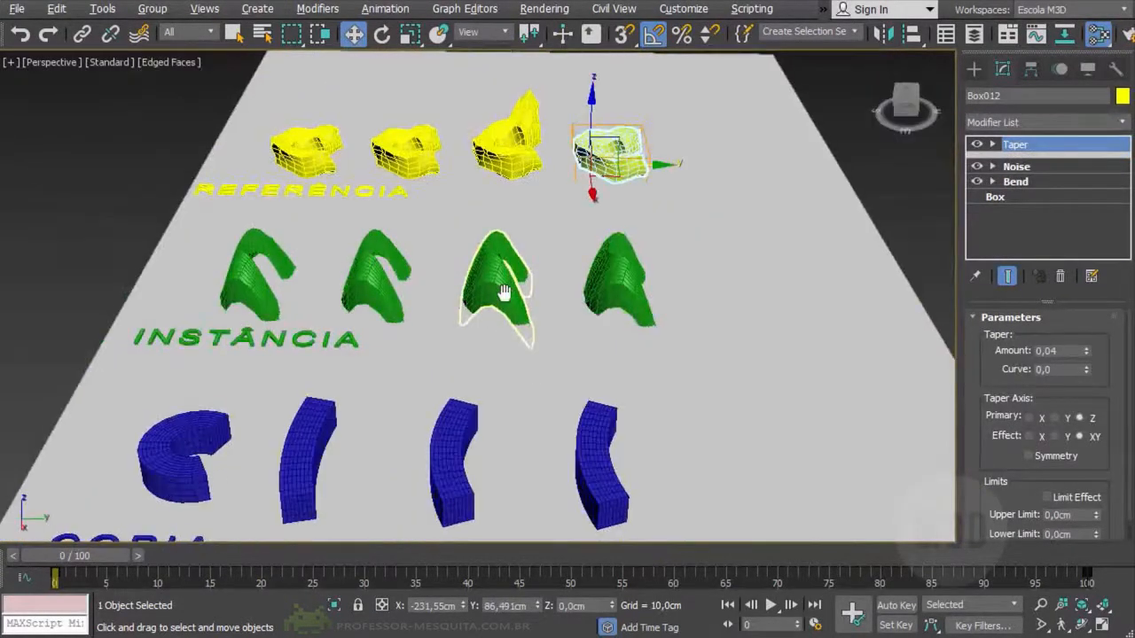
middle_drag(504, 293, 523, 290)
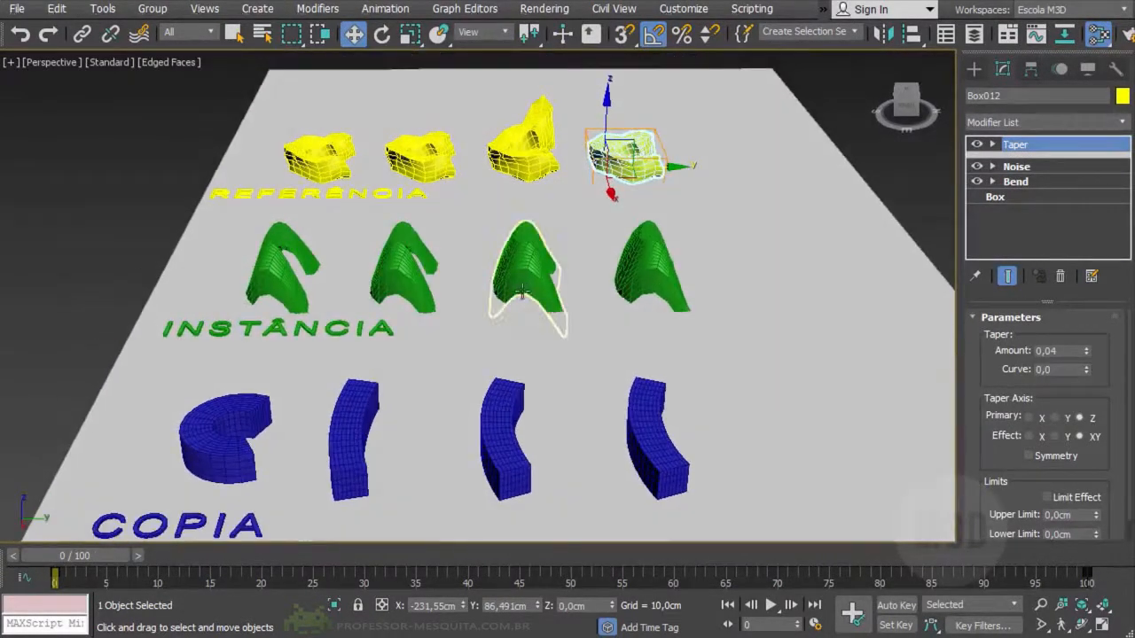